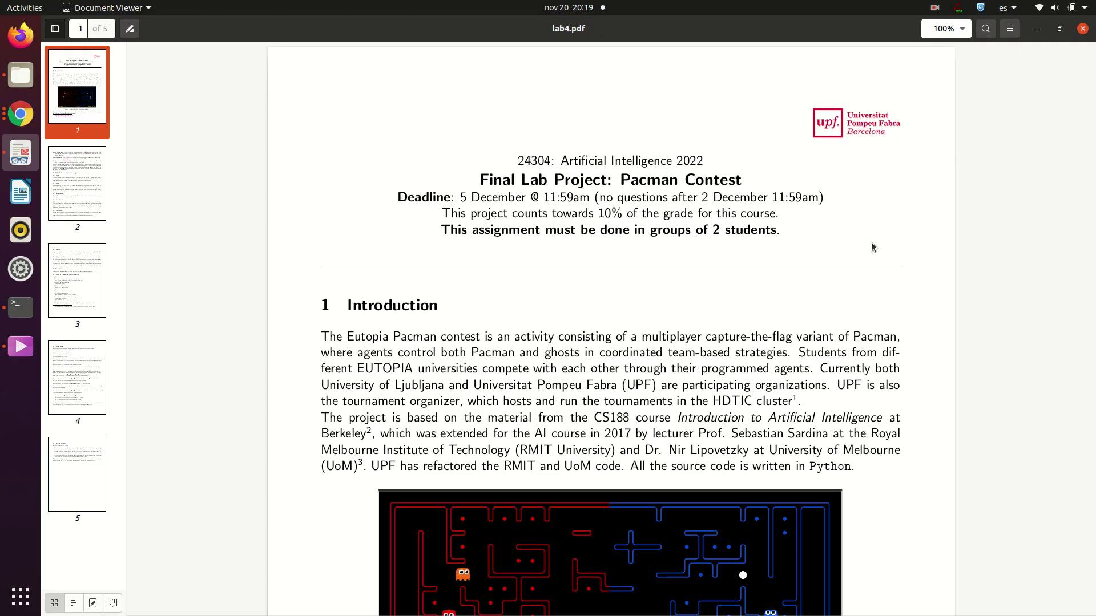
pyautogui.scroll(-1, 871, 248)
pyautogui.scroll(-3, 872, 247)
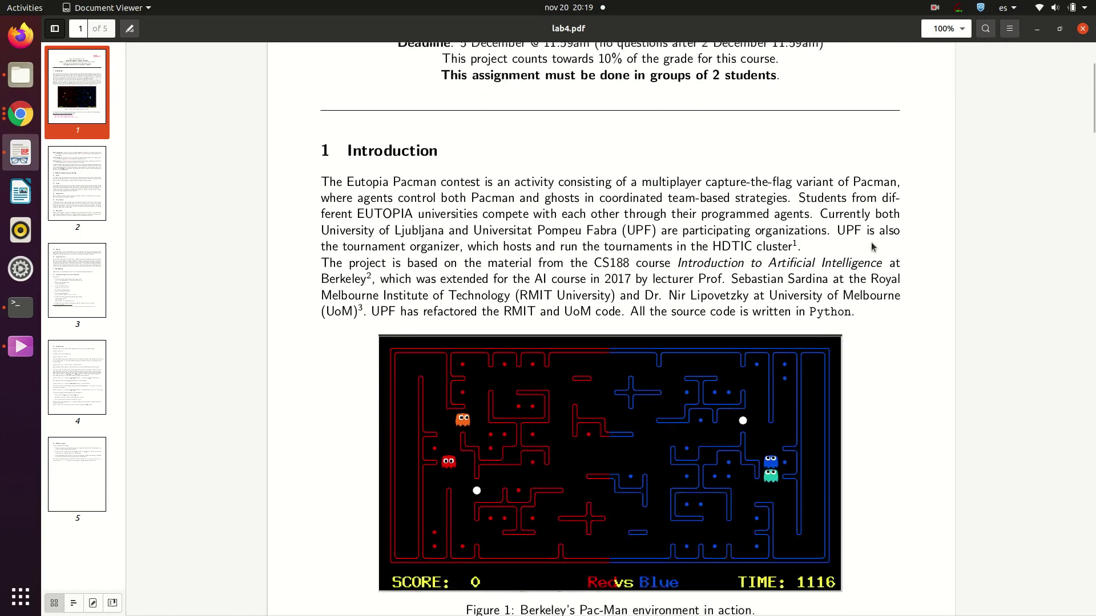
pyautogui.scroll(-3, 872, 247)
pyautogui.scroll(-5, 872, 246)
pyautogui.scroll(-5, 872, 246)
pyautogui.scroll(-5, 872, 243)
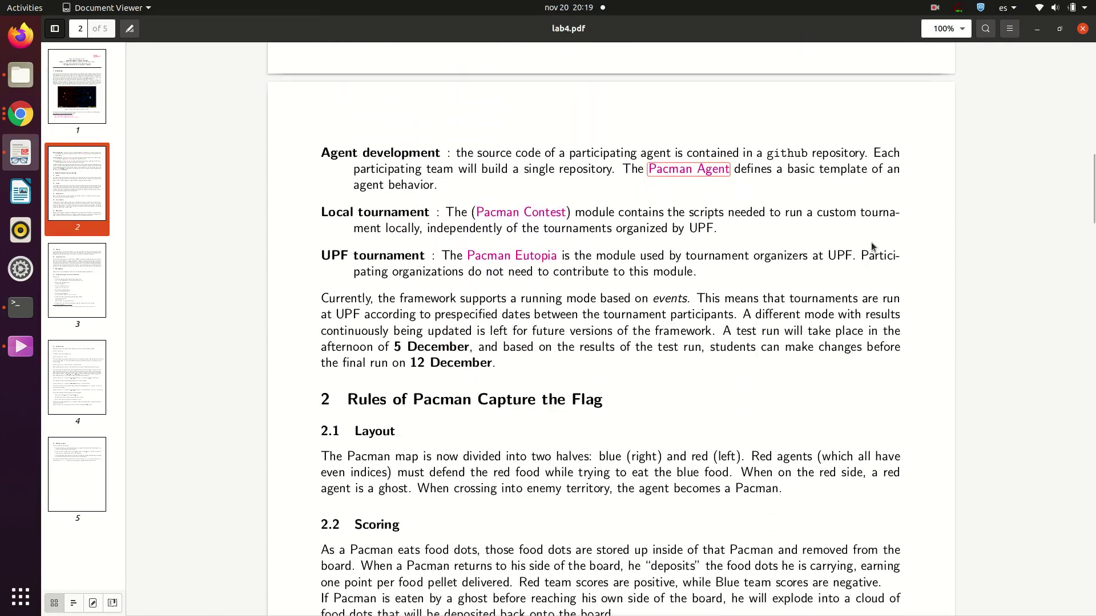
pyautogui.scroll(-3, 872, 243)
pyautogui.scroll(-5, 871, 243)
pyautogui.scroll(5, 871, 244)
pyautogui.scroll(5, 872, 243)
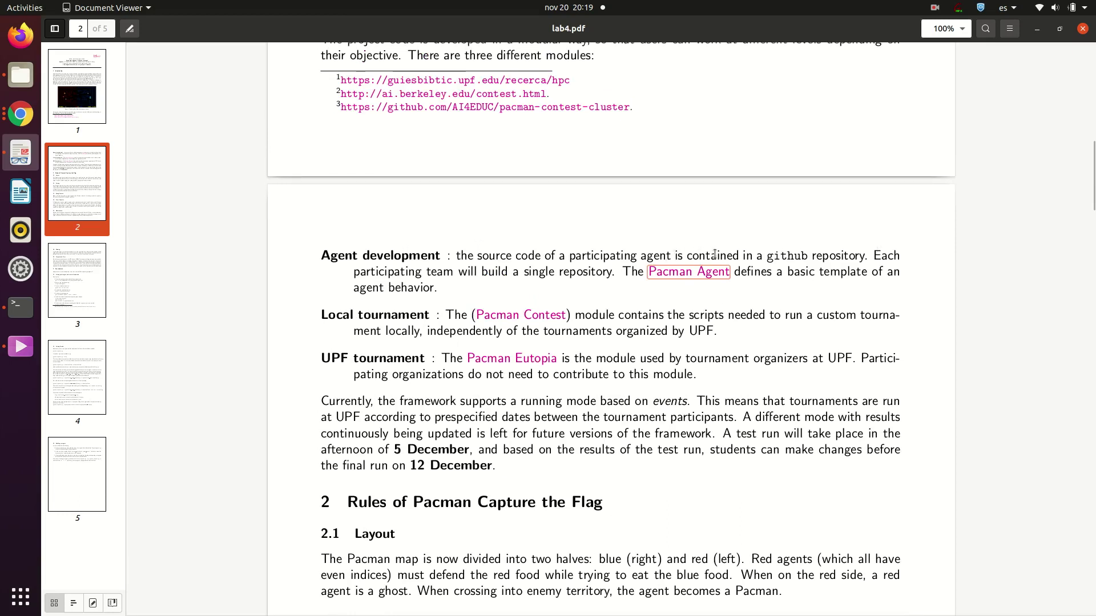
# Step: View the Pacman Agent repository in Chrome, then return to lab4.pdf's section 3 setup steps
pyautogui.click(691, 272)
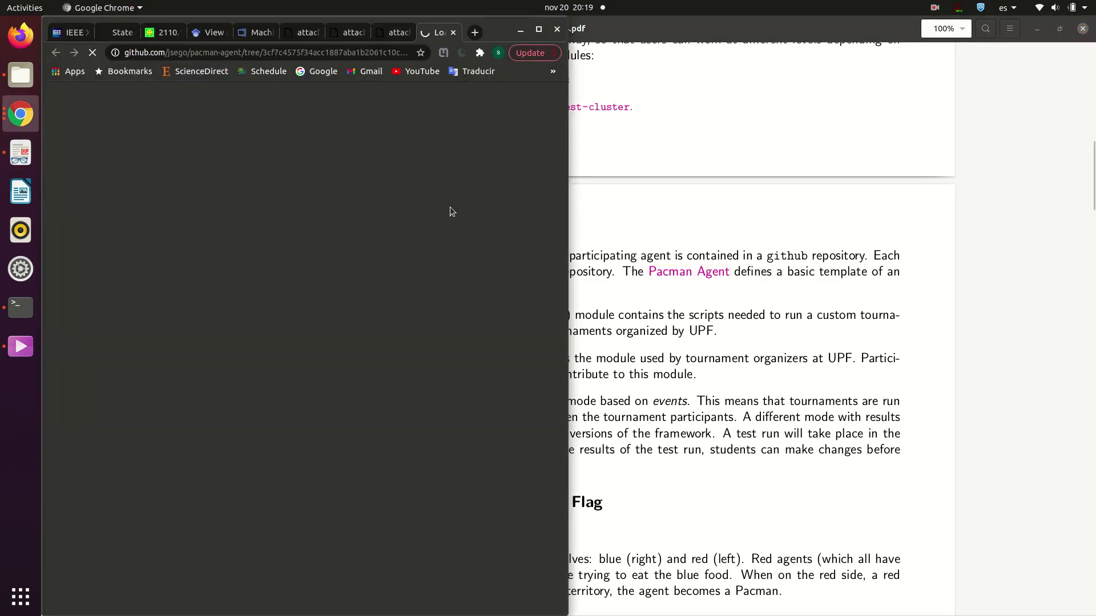
pyautogui.scroll(-1, 380, 355)
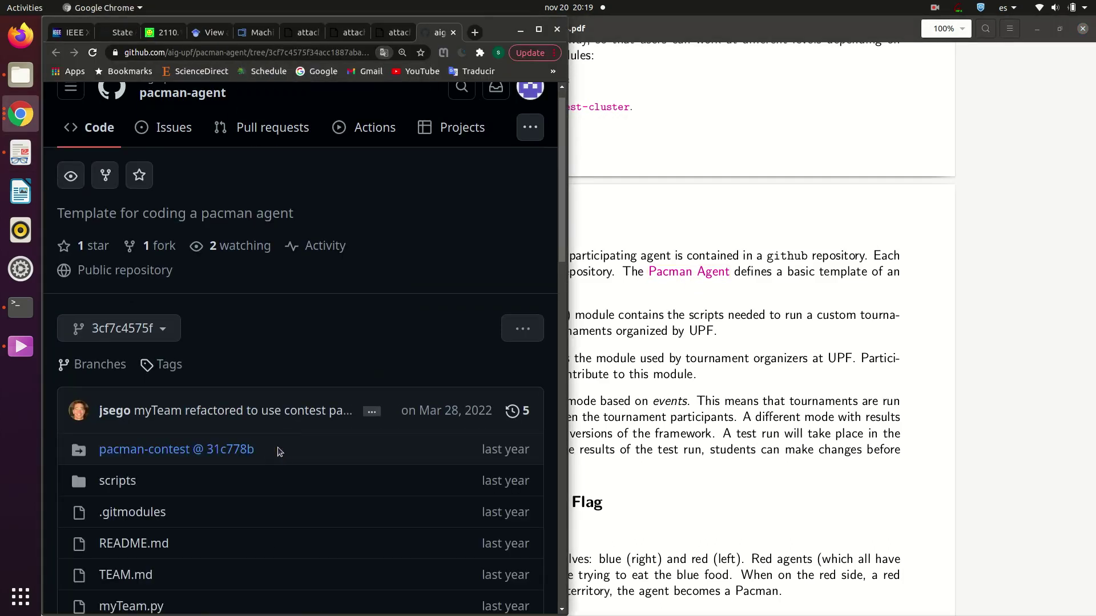
pyautogui.scroll(-3, 386, 382)
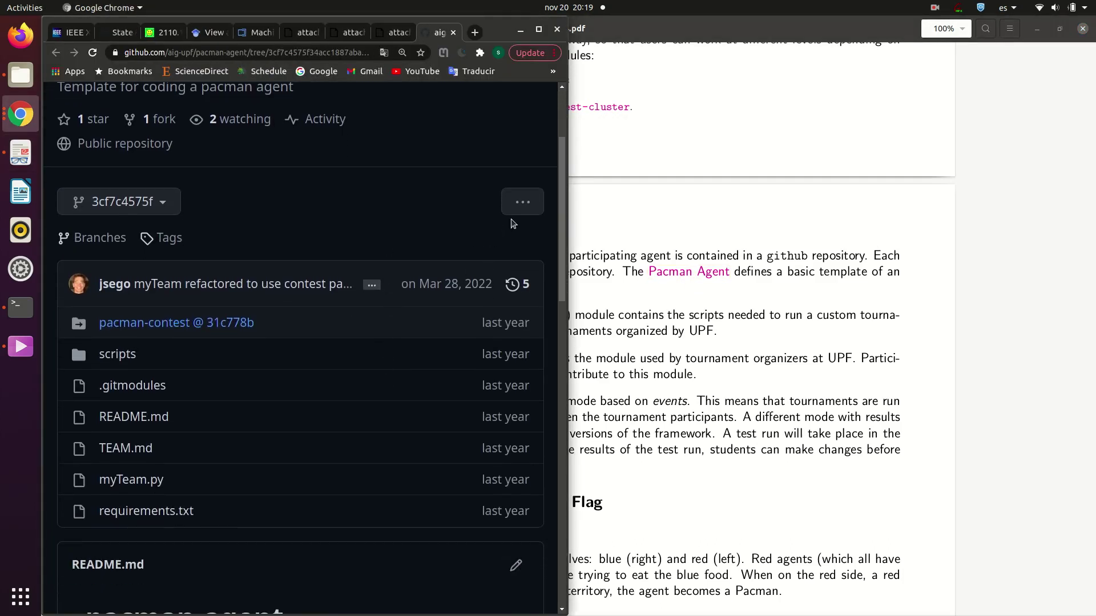
pyautogui.click(726, 351)
pyautogui.scroll(-5, 727, 356)
pyautogui.scroll(-5, 726, 360)
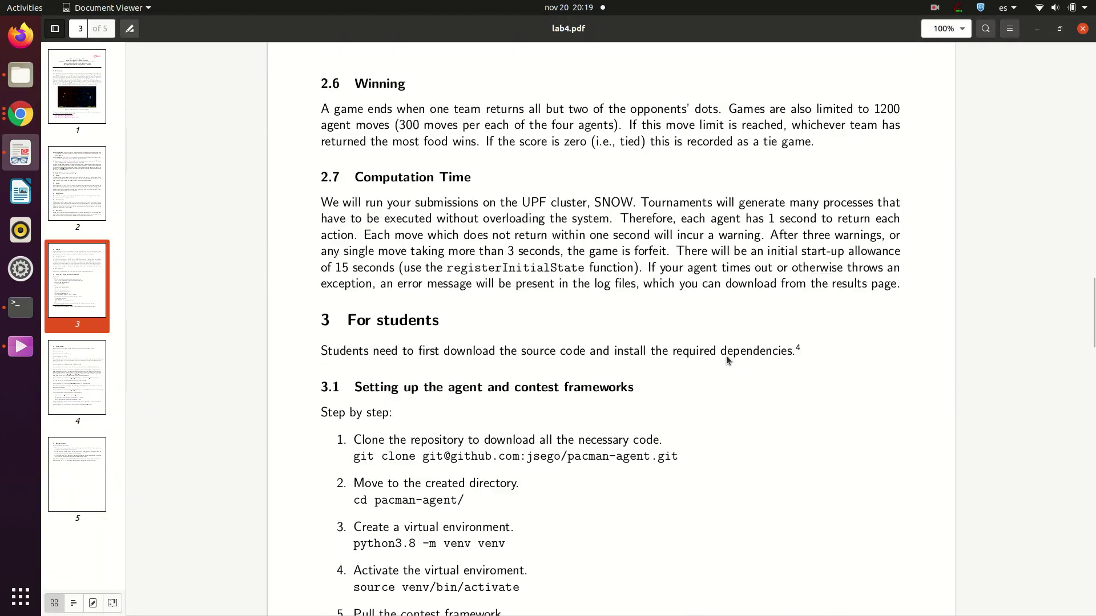
pyautogui.scroll(-4, 726, 360)
# Step: Select and then deselect the word 'step' in the lab4.pdf setup instructions
pyautogui.doubleClick(364, 247)
pyautogui.click(364, 248)
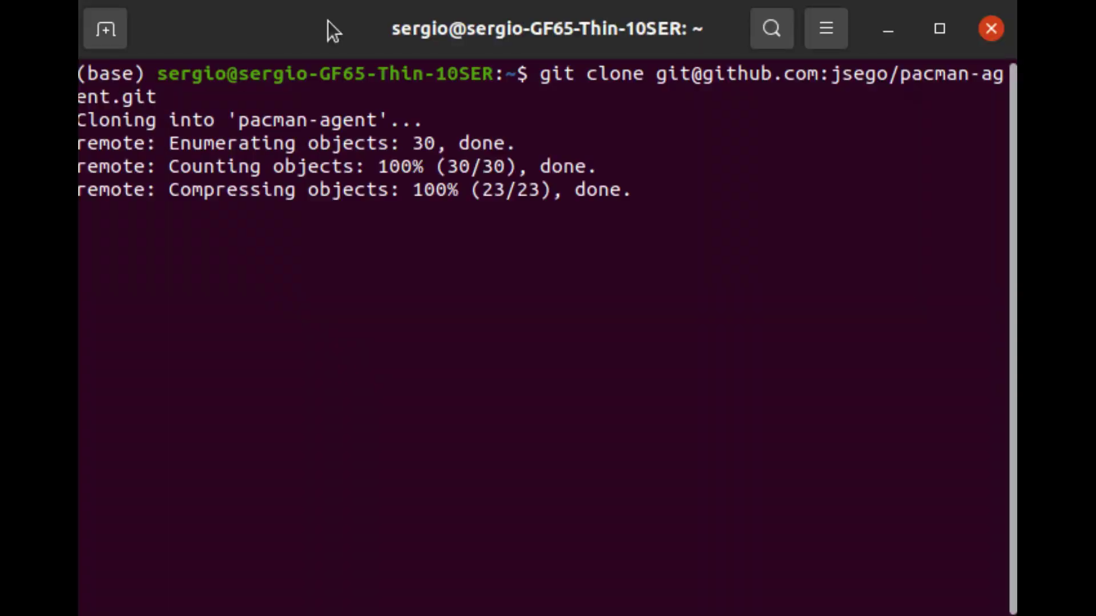
pyautogui.write('cd pa')
# Step: Enter the pacman-agent folder, then create and activate a Python 3.8 venv
pyautogui.press('Tab')
pyautogui.press('Return')
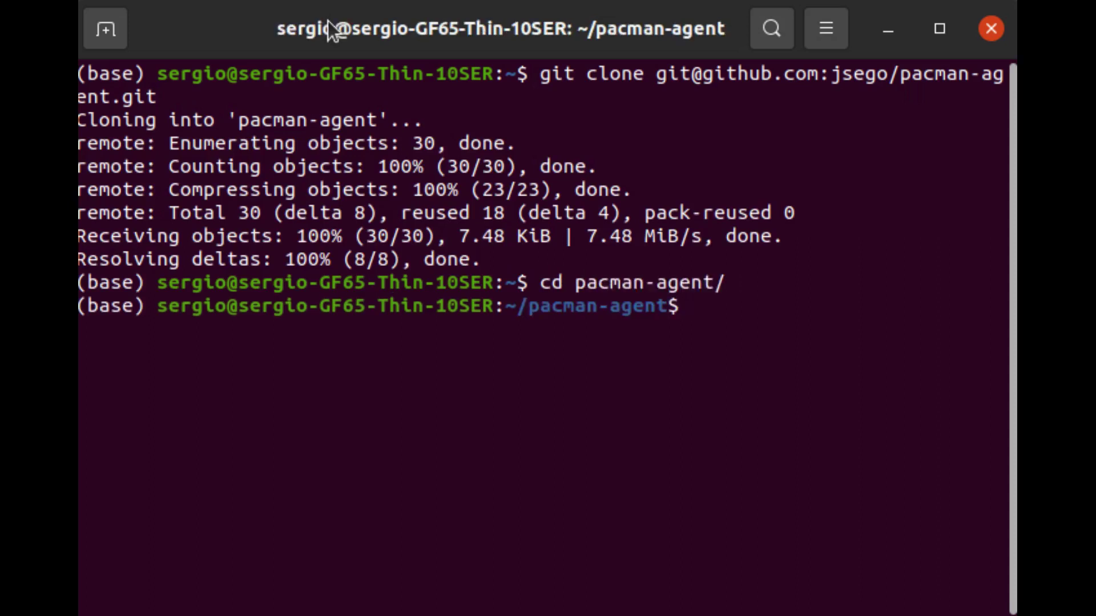
pyautogui.write('python3.8')
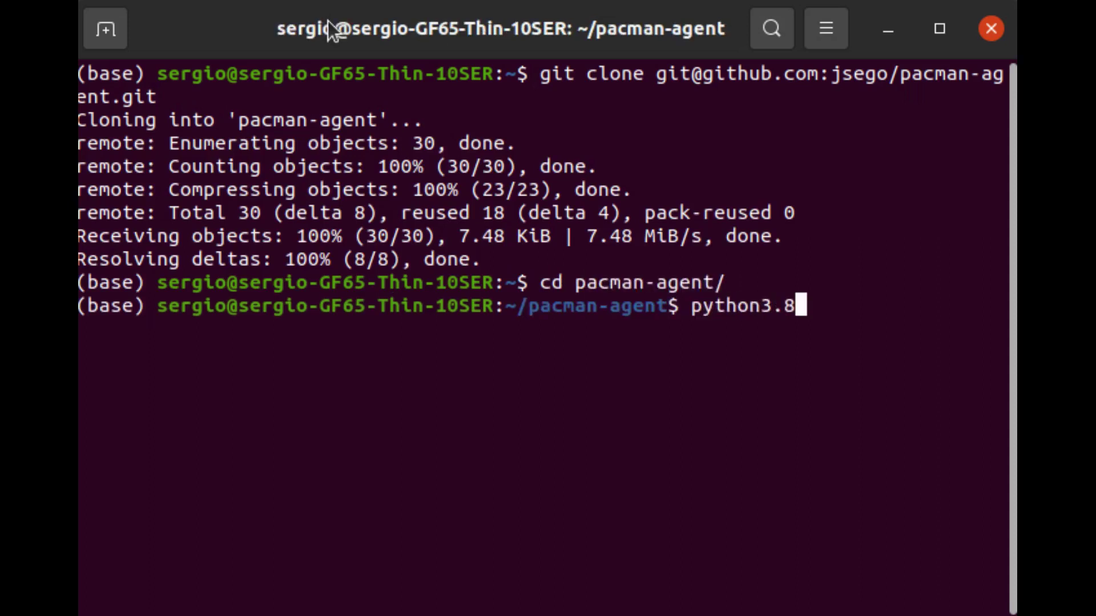
pyautogui.write(' -m venv ve')
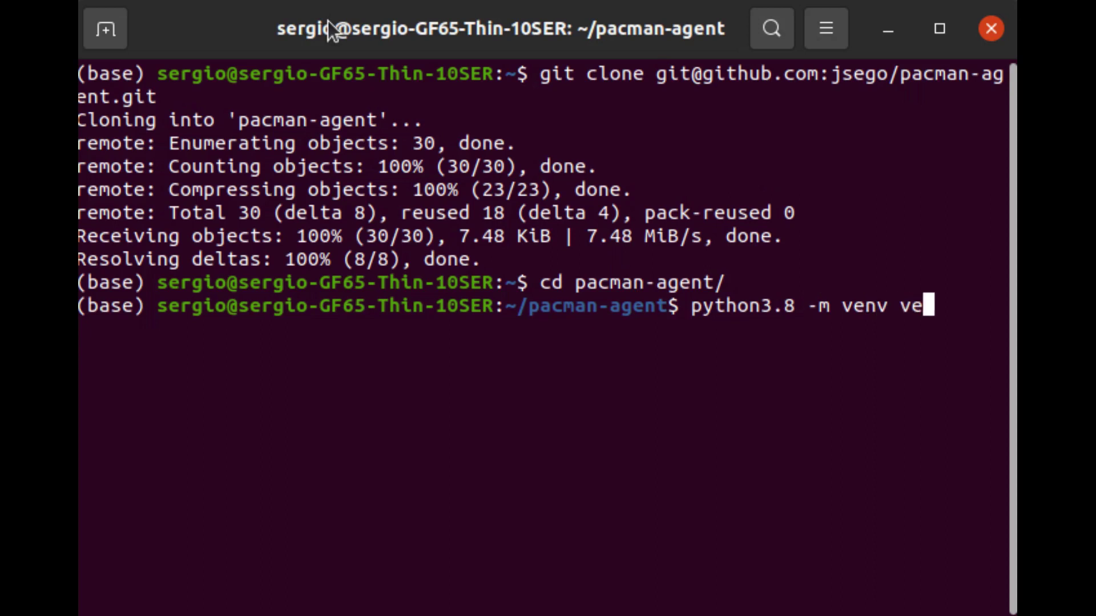
pyautogui.write('nv')
pyautogui.press('Return')
pyautogui.write('sourc')
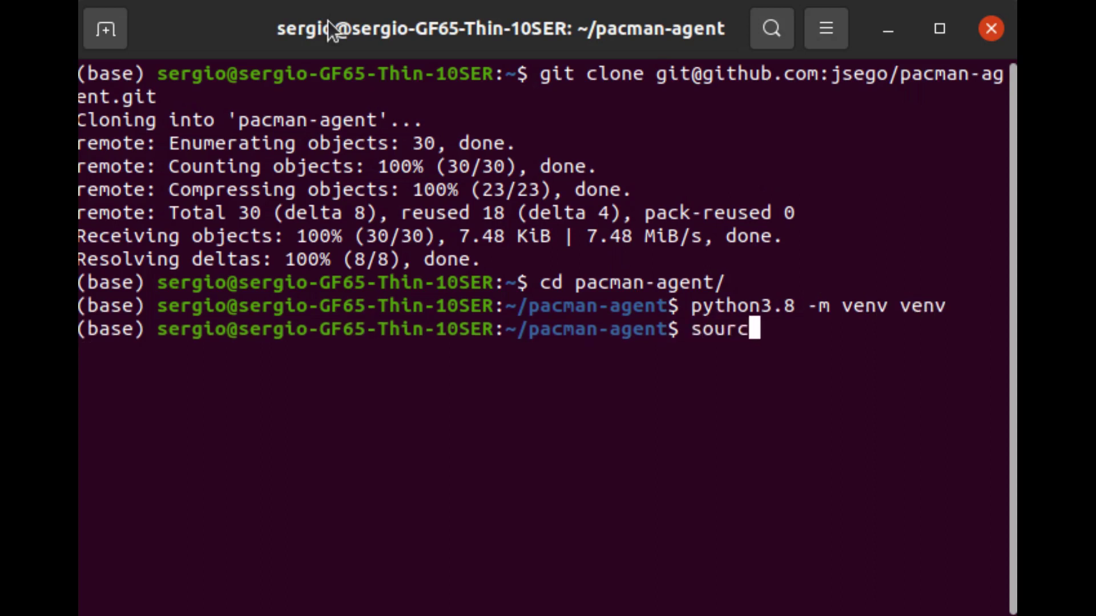
pyautogui.write('e venv/bin/')
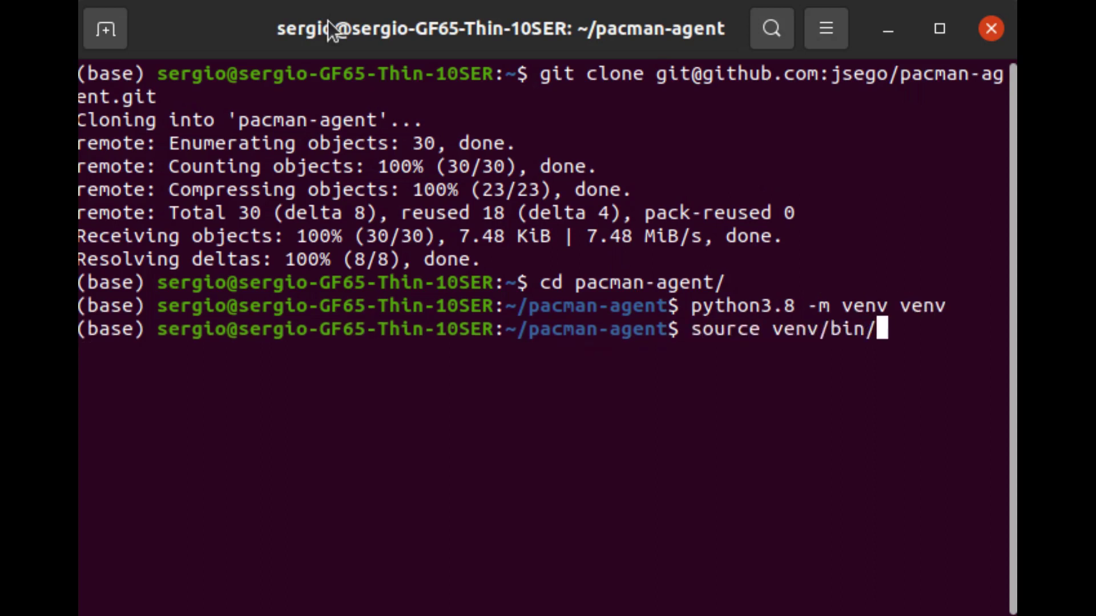
pyautogui.write('activate')
pyautogui.press('Return')
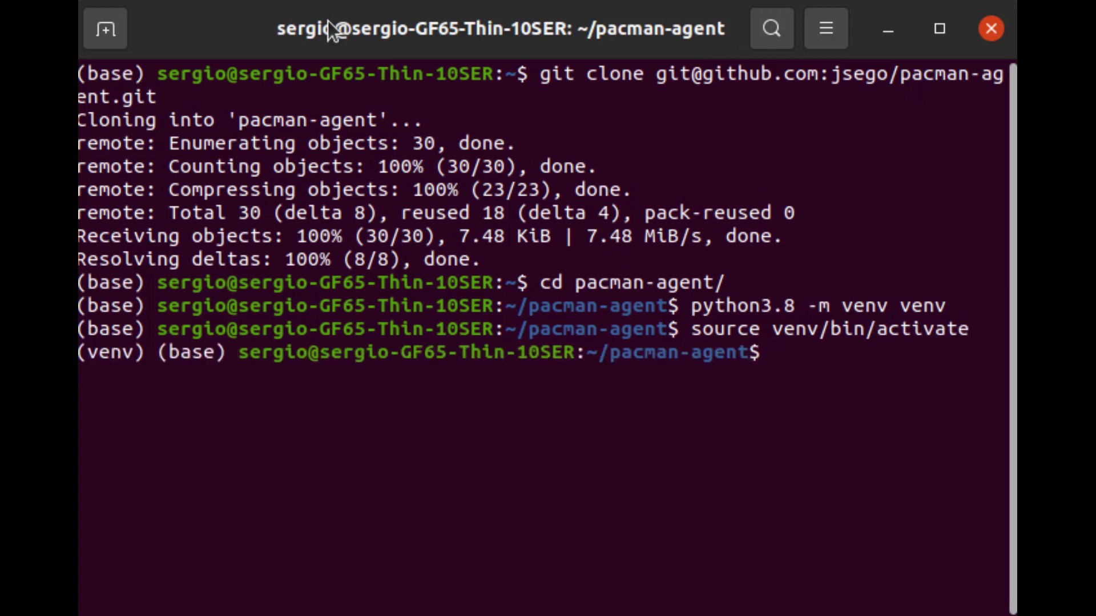
pyautogui.write('git submodule')
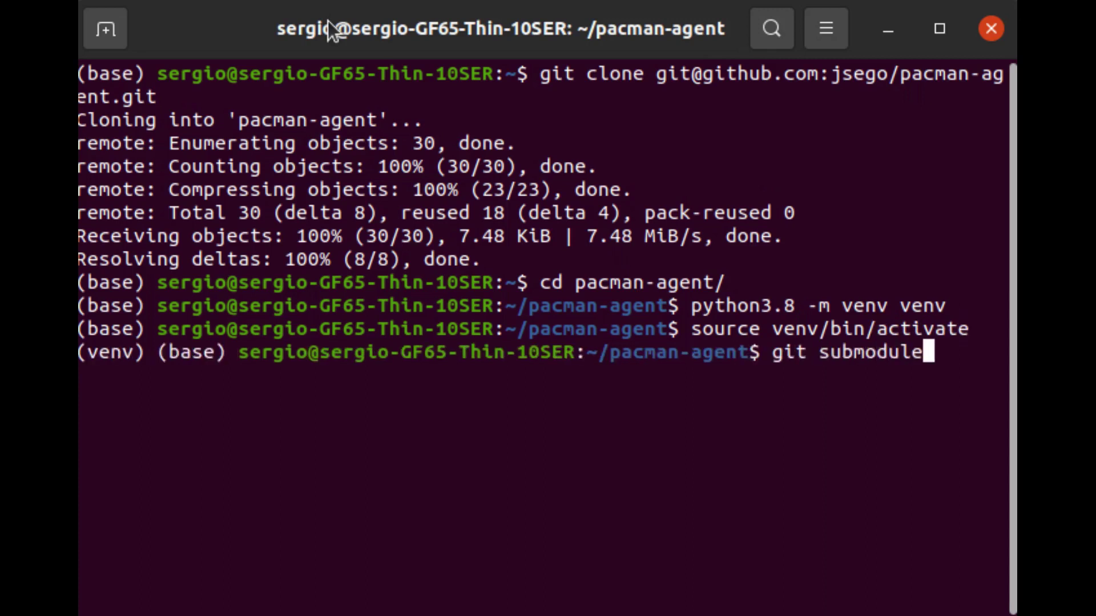
pyautogui.write(' update')
# Step: Fetch the pacman-contest submodule with git submodule update --init --remote and enter its folder
pyautogui.press('Return')
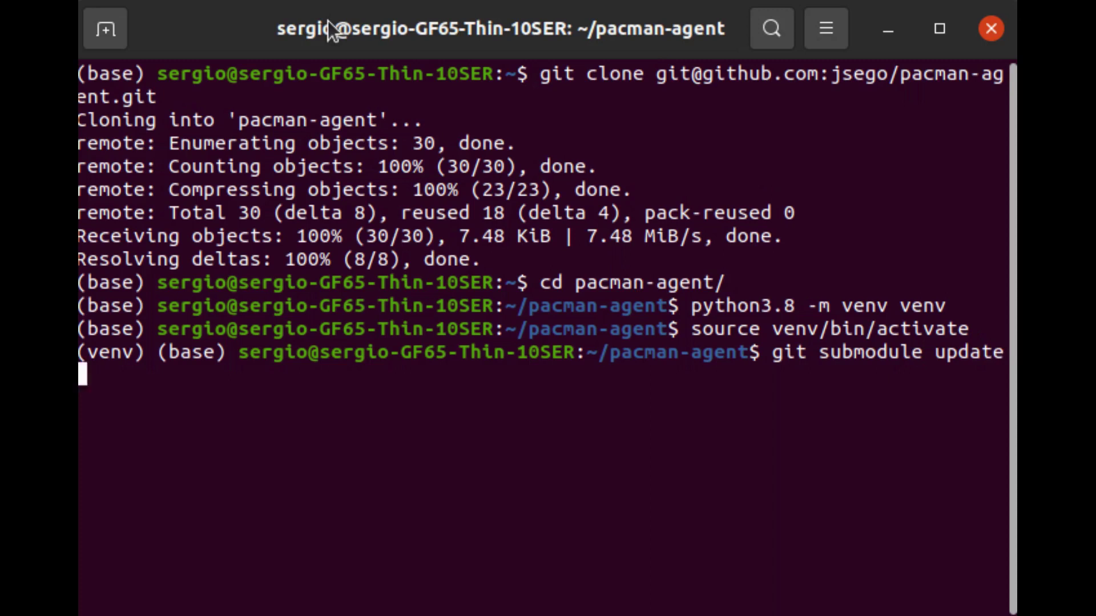
pyautogui.write(' --init --remote')
pyautogui.press('Return')
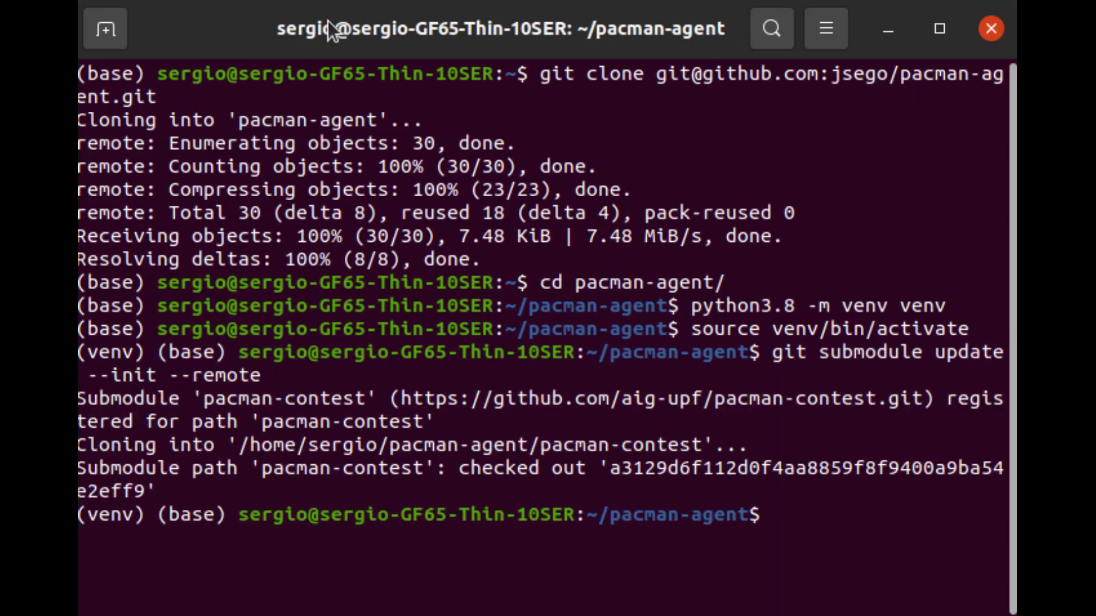
pyautogui.write('cd pac')
pyautogui.press('Tab')
pyautogui.press('Return')
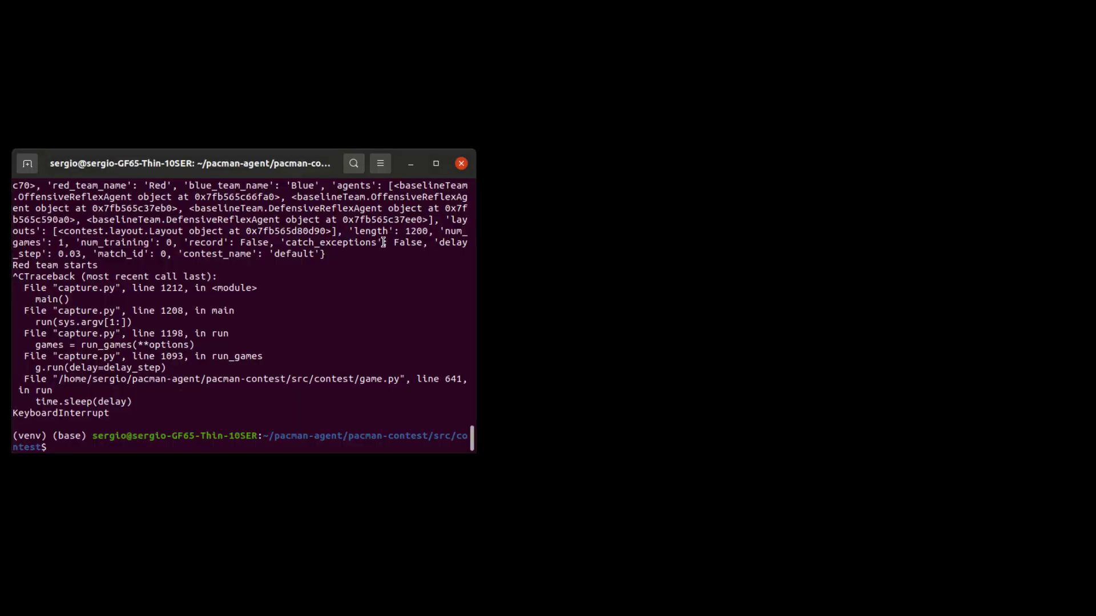
# Step: Rerun the recalled command to start a baseline-versus-baseline capture.py game
pyautogui.press('Up')
pyautogui.press('Return')
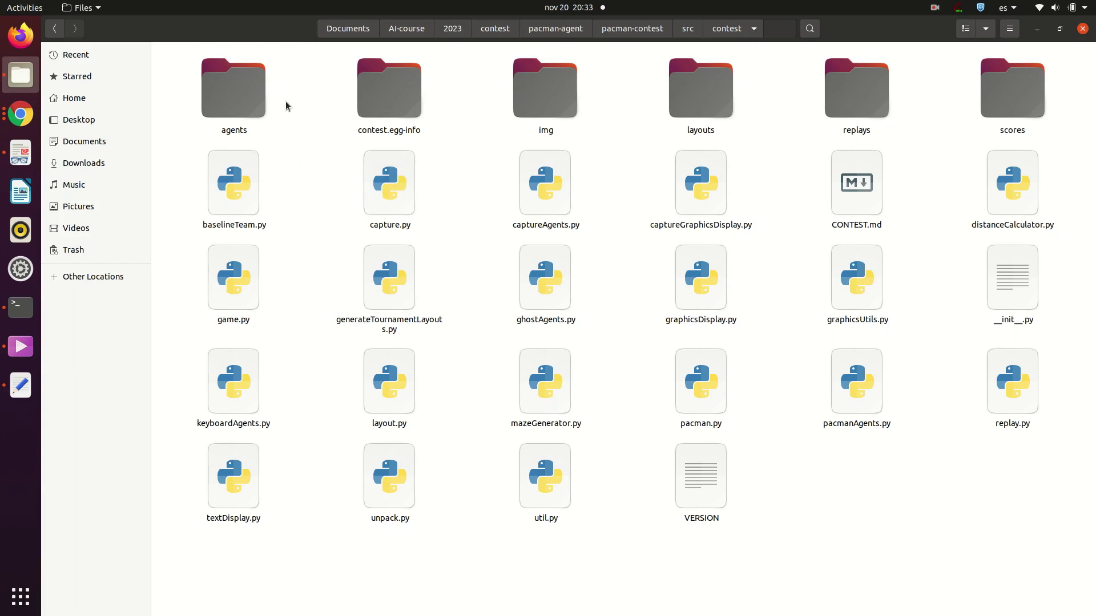
# Step: Rename the team_name_1 folder in agents to 'ghostbusters'
pyautogui.doubleClick(238, 97)
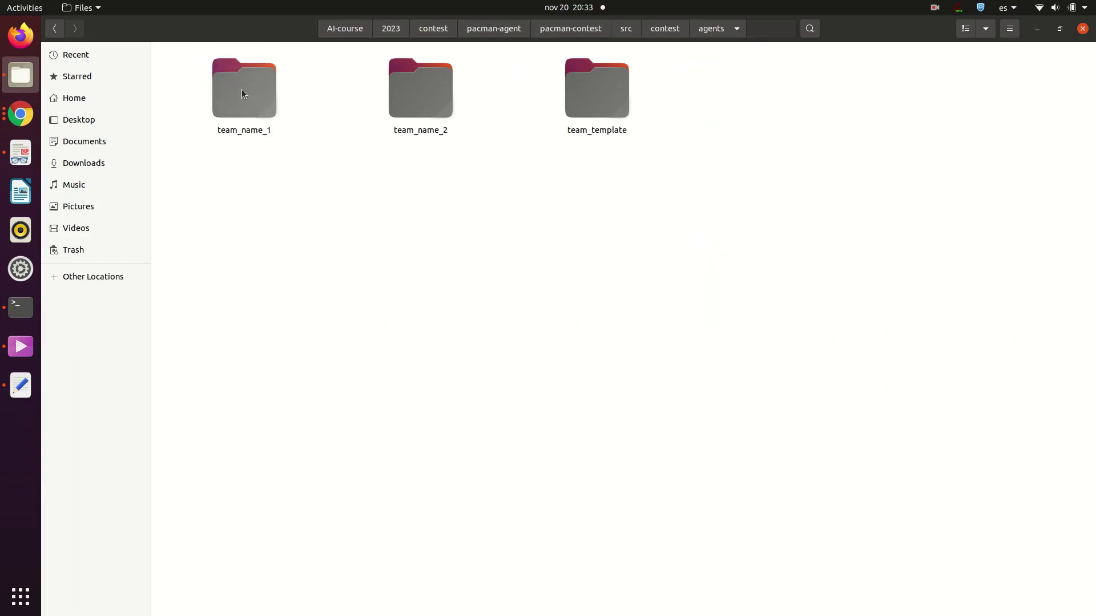
pyautogui.doubleClick(241, 93)
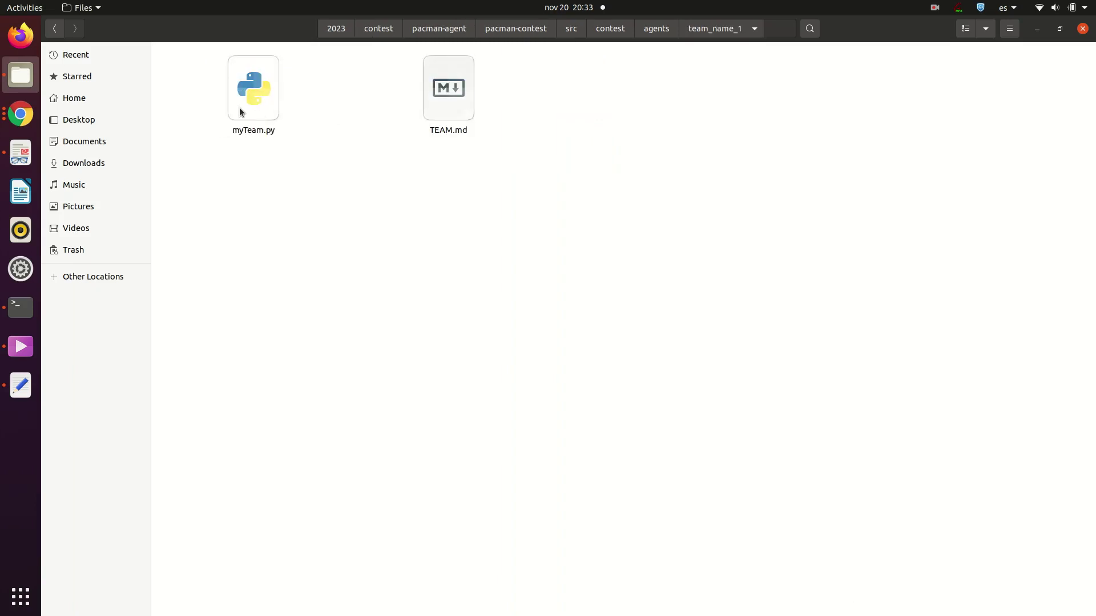
pyautogui.click(656, 28)
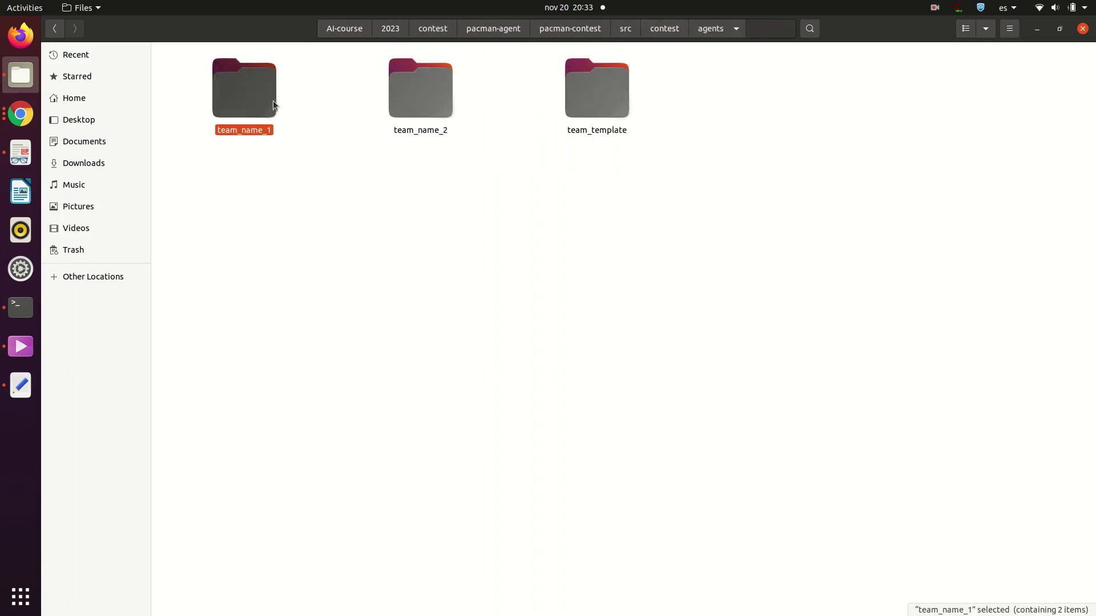
pyautogui.rightClick(275, 104)
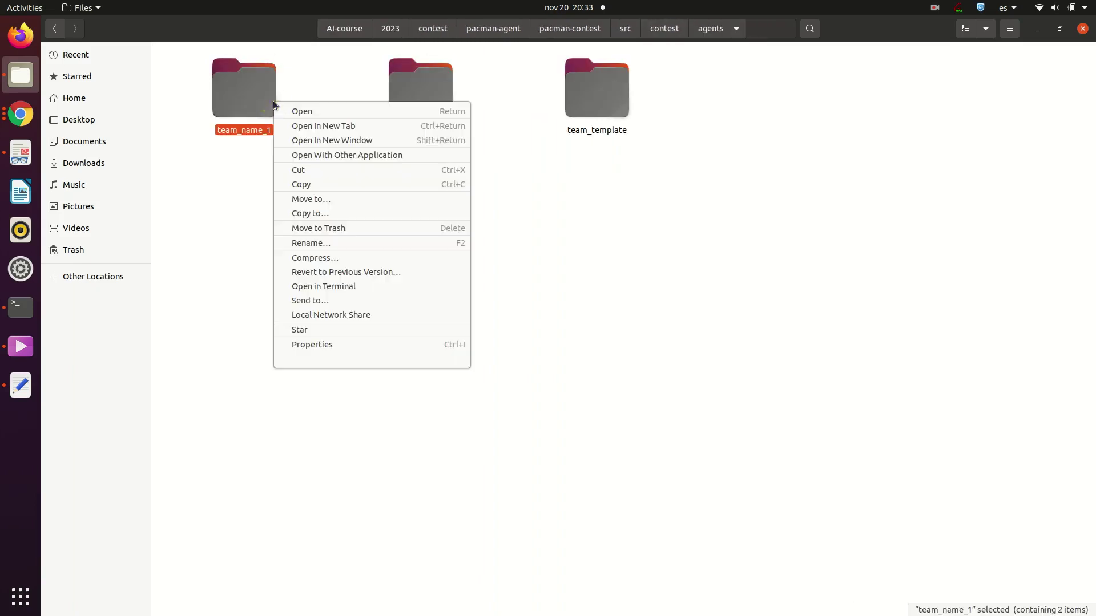
pyautogui.click(319, 242)
pyautogui.write('ghos')
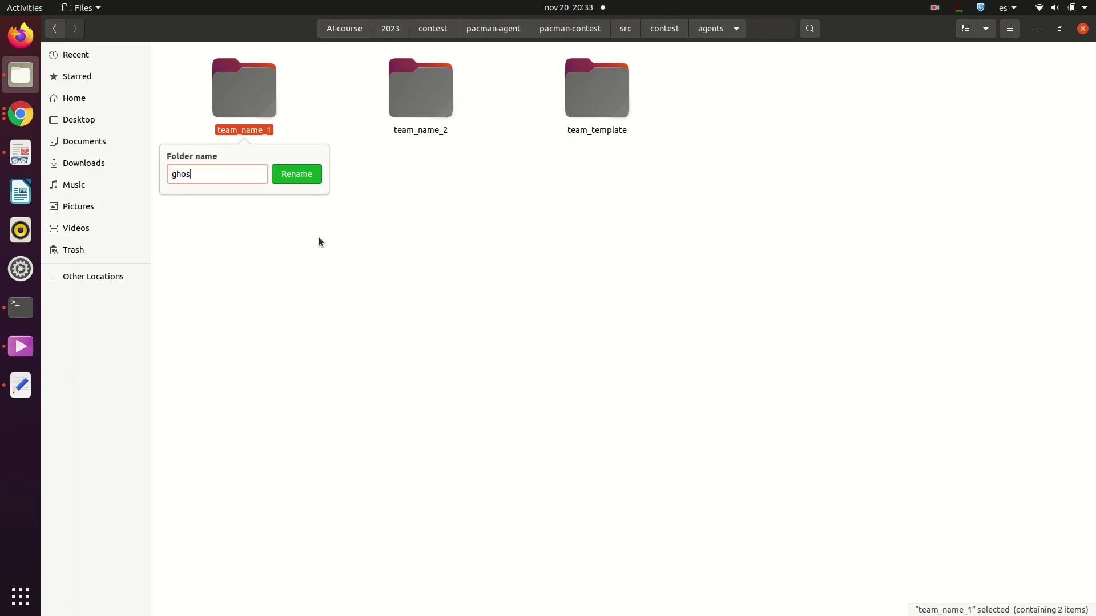
pyautogui.write('tbus')
pyautogui.write('ters')
pyautogui.press('Return')
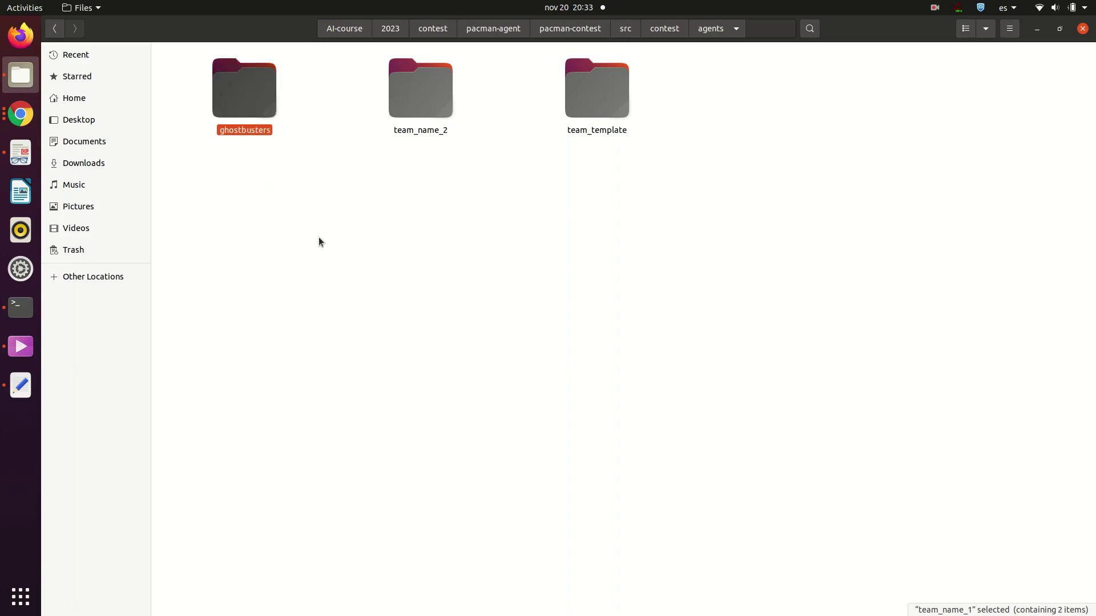
# Step: Open myTeam.py from the ghostbusters folder in Text Editor
pyautogui.click(261, 100)
pyautogui.doubleClick(262, 100)
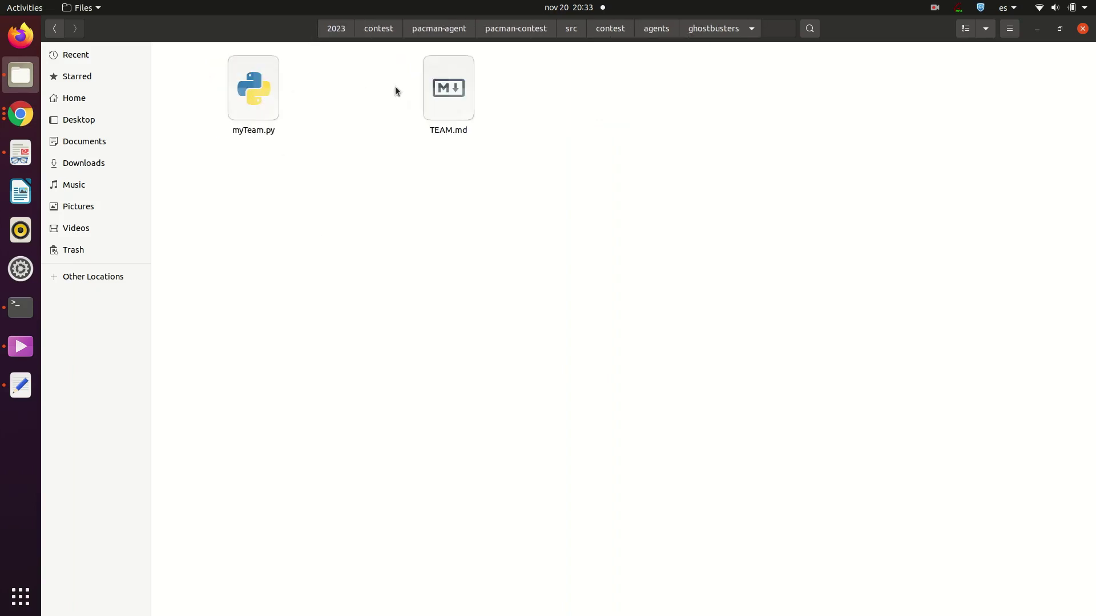
pyautogui.doubleClick(244, 107)
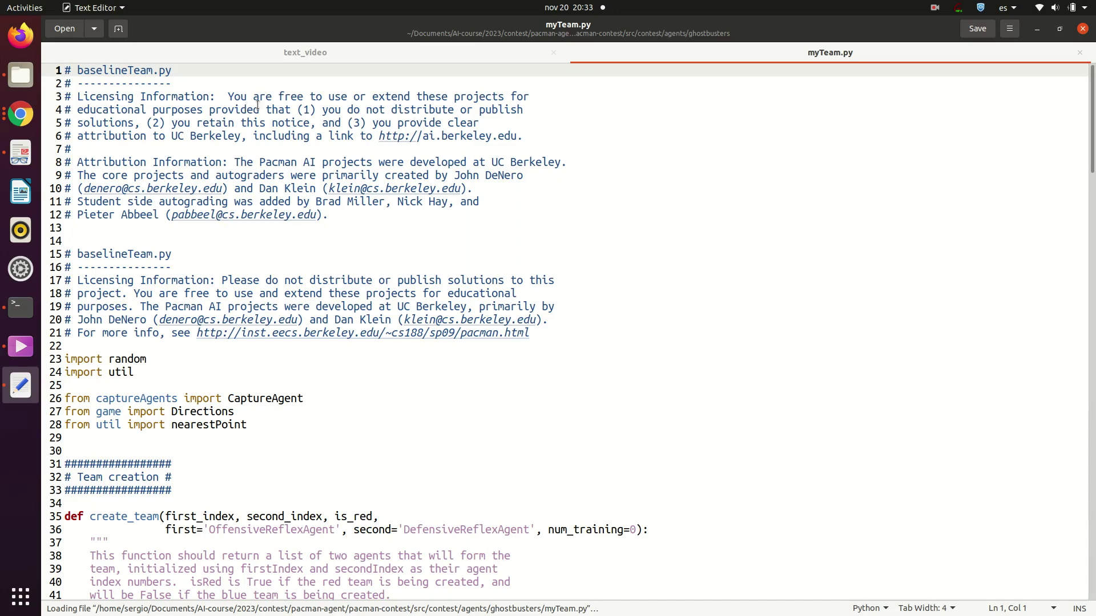
pyautogui.scroll(-2, 317, 319)
pyautogui.scroll(-5, 317, 319)
pyautogui.scroll(-6, 316, 319)
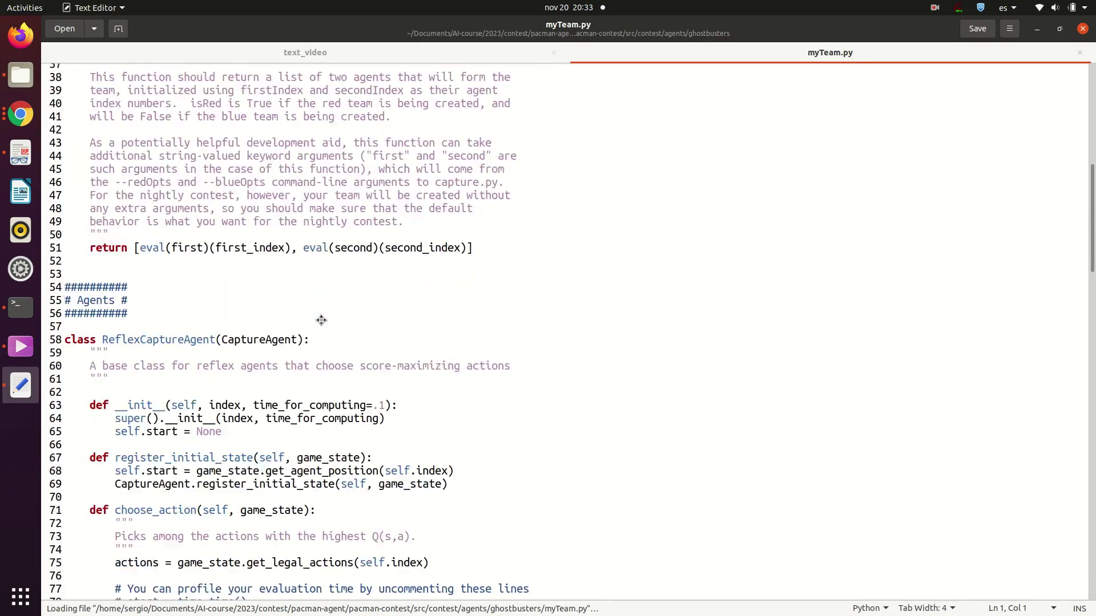
pyautogui.scroll(-3, 317, 320)
pyautogui.scroll(-5, 319, 319)
pyautogui.scroll(-2, 319, 320)
pyautogui.scroll(-6, 318, 319)
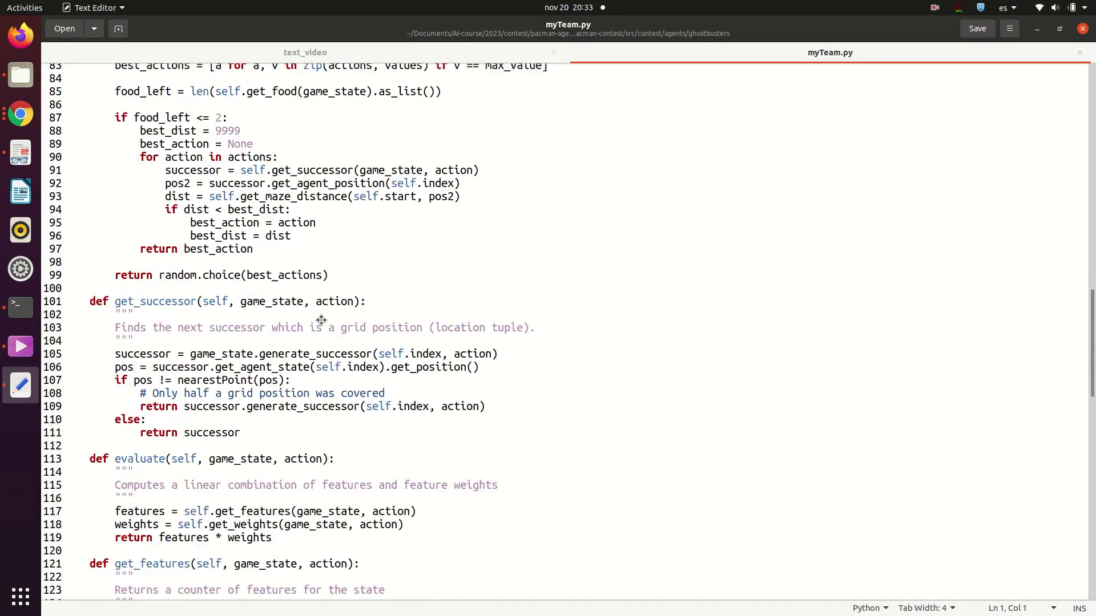
pyautogui.scroll(-7, 320, 321)
pyautogui.scroll(-3, 320, 320)
pyautogui.scroll(-1, 320, 321)
pyautogui.scroll(-1, 320, 320)
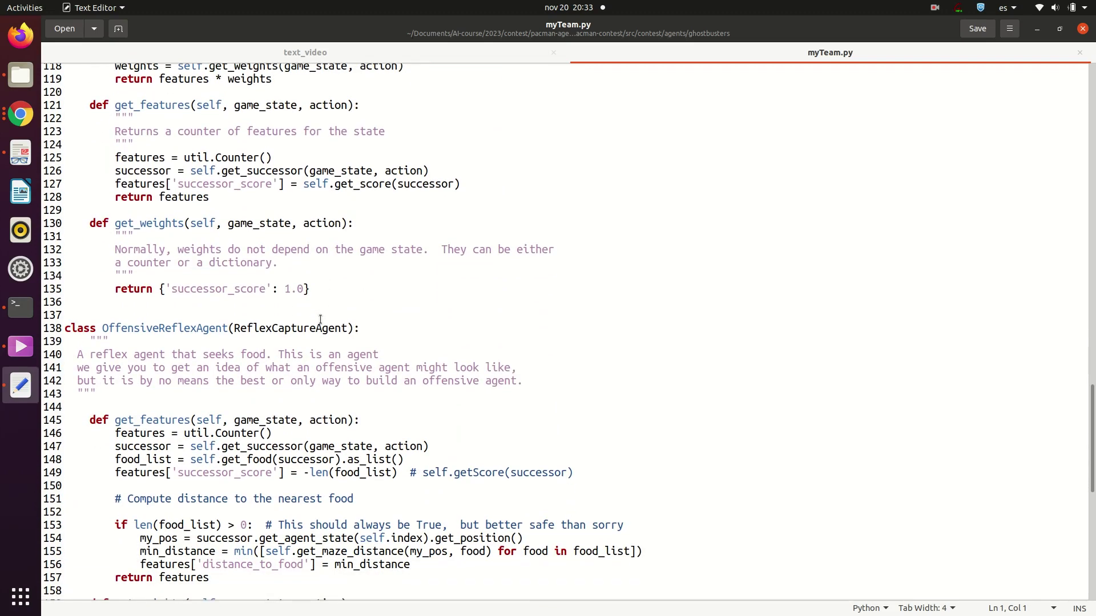
pyautogui.scroll(-2, 320, 321)
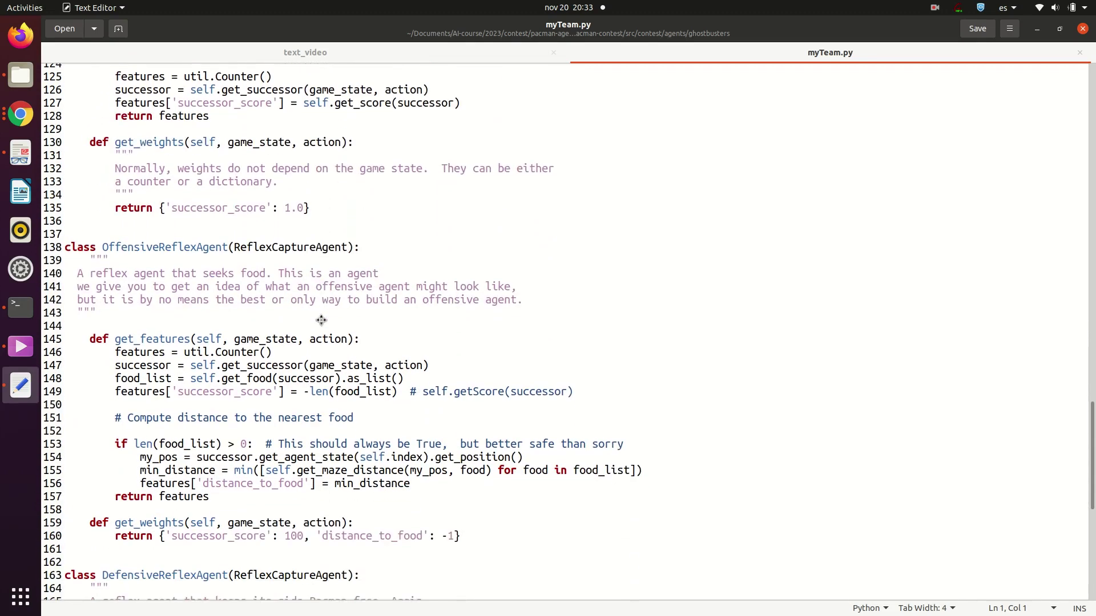
# Step: Highlight the OffensiveReflexAgent and DefensiveReflexAgent class names and the my_state line in myTeam.py
pyautogui.doubleClick(172, 246)
pyautogui.scroll(-3, 153, 462)
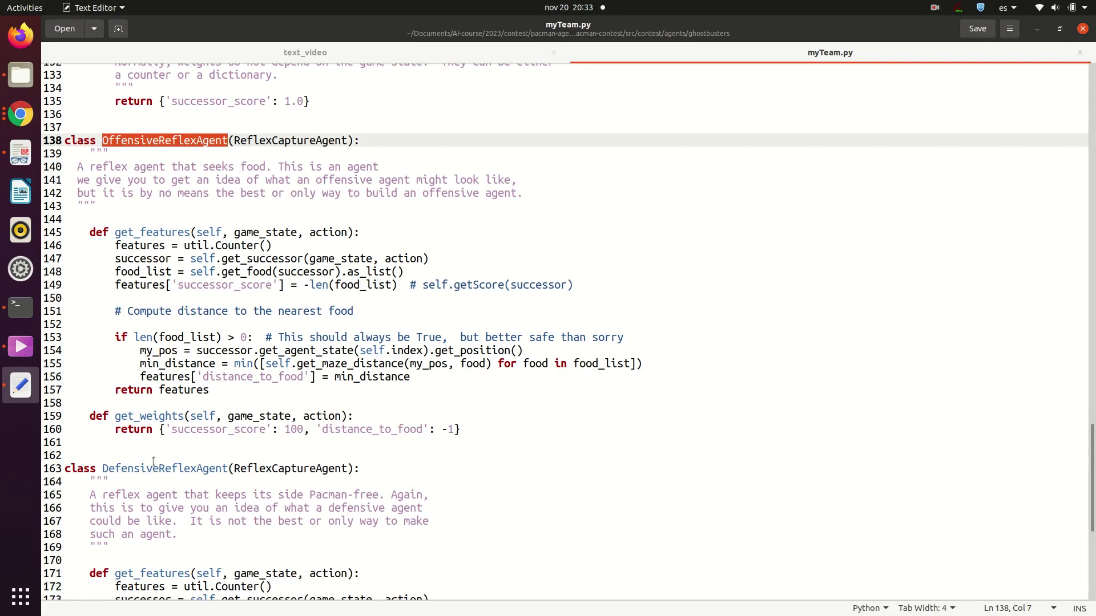
pyautogui.doubleClick(154, 468)
pyautogui.scroll(-5, 346, 445)
pyautogui.click(347, 447)
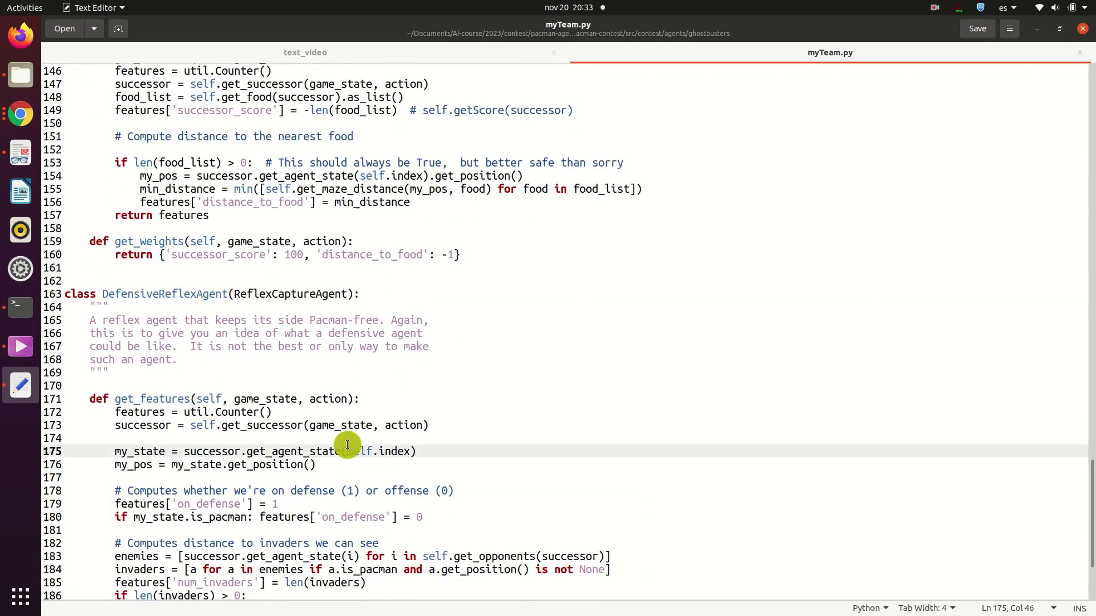
pyautogui.scroll(-4, 347, 447)
pyautogui.scroll(4, 346, 447)
pyautogui.scroll(15, 348, 446)
pyautogui.scroll(10, 347, 446)
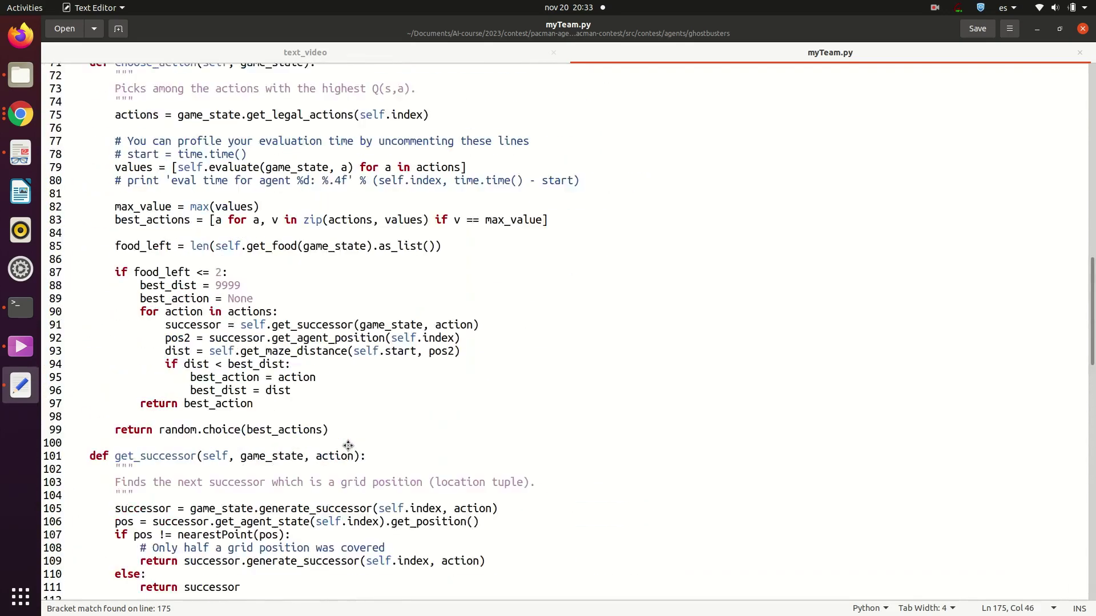
pyautogui.scroll(5, 348, 445)
pyautogui.scroll(6, 347, 445)
pyautogui.scroll(6, 348, 446)
pyautogui.scroll(4, 349, 445)
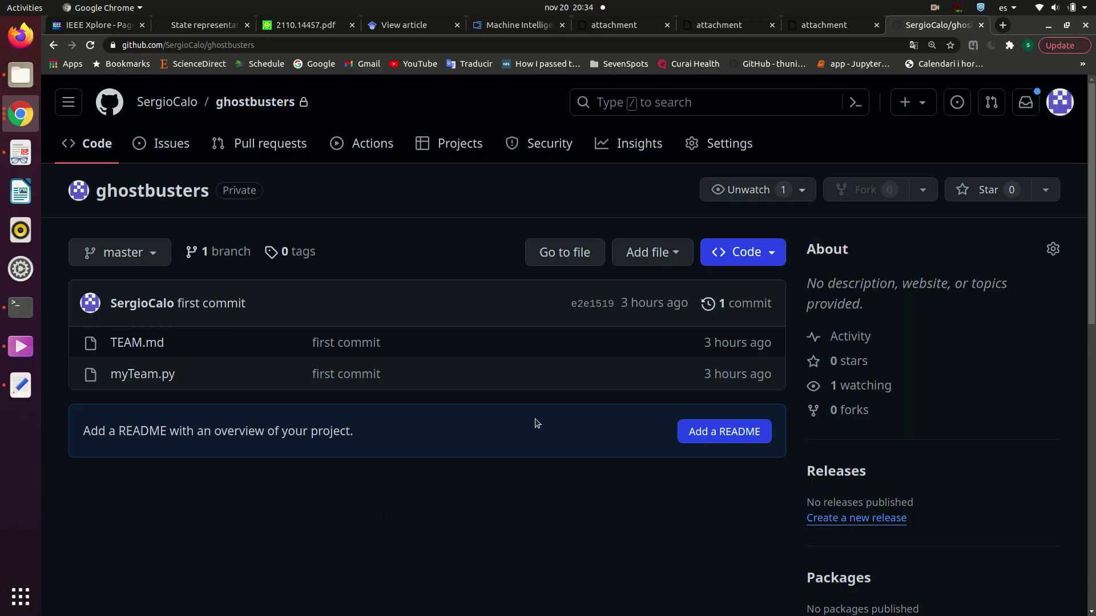
# Step: Open myTeam.py from the ghostbusters repository's file list on GitHub
pyautogui.click(131, 381)
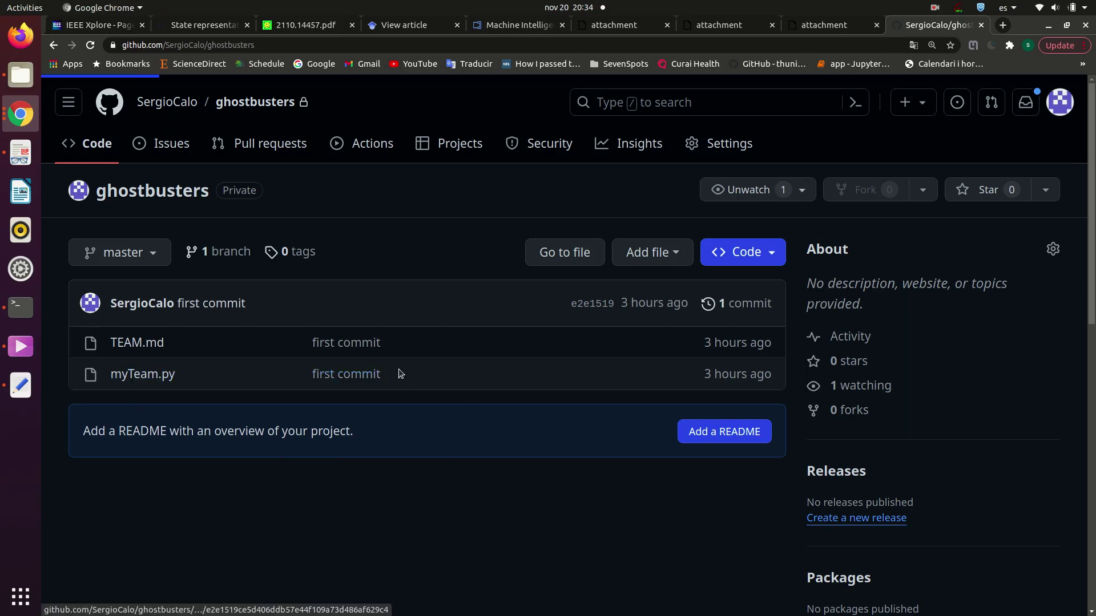
pyautogui.scroll(-5, 514, 391)
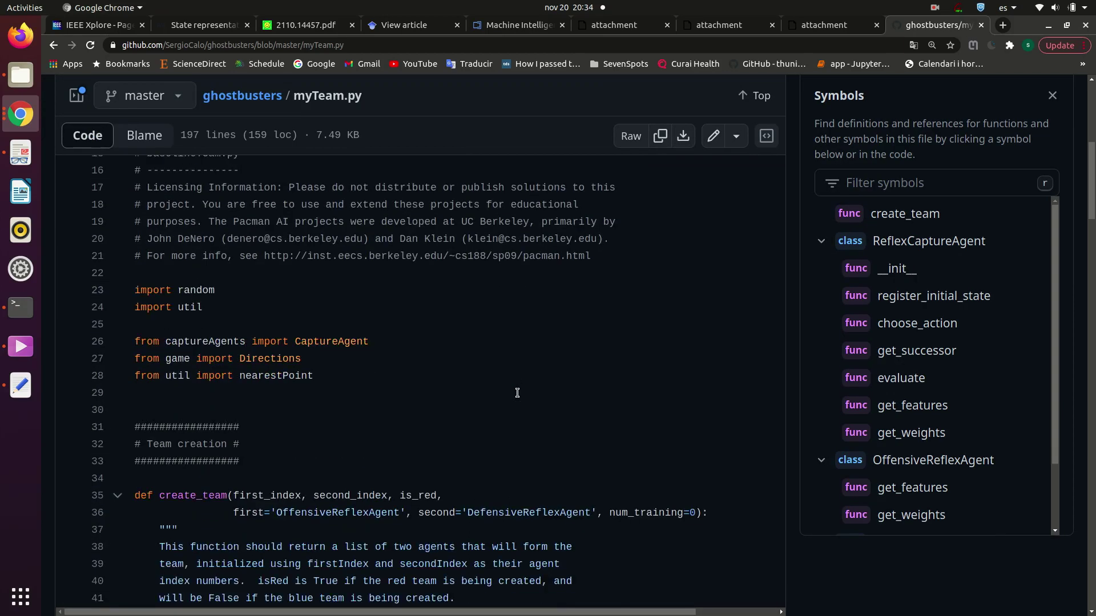
pyautogui.scroll(-3, 518, 392)
pyautogui.scroll(-2, 517, 392)
pyautogui.scroll(-4, 517, 394)
pyautogui.scroll(-3, 518, 394)
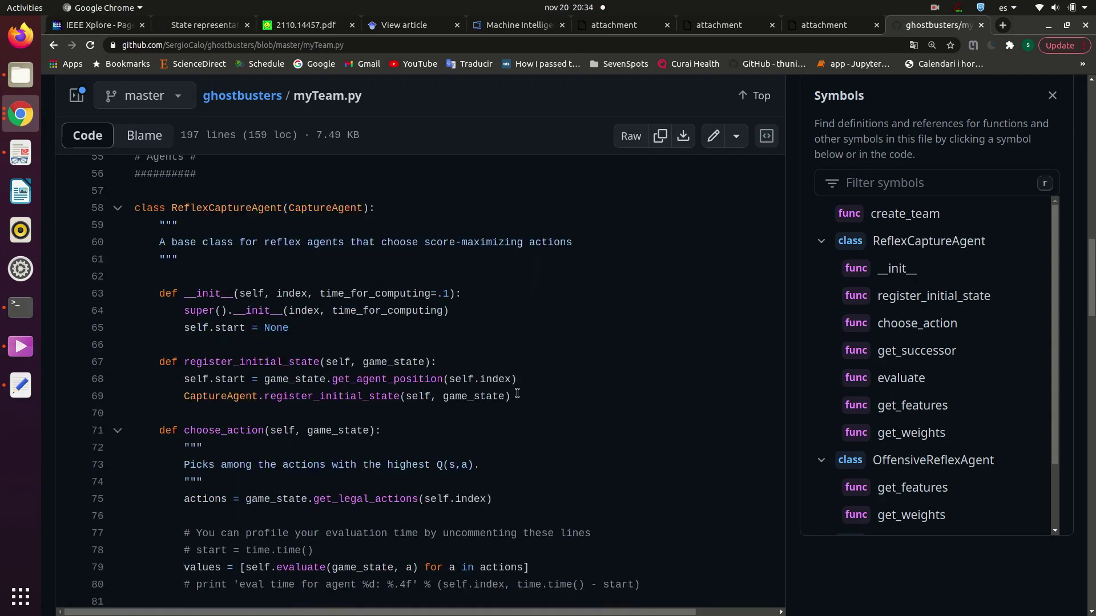
pyautogui.scroll(-1, 517, 394)
pyautogui.scroll(-3, 518, 395)
pyautogui.scroll(-2, 518, 394)
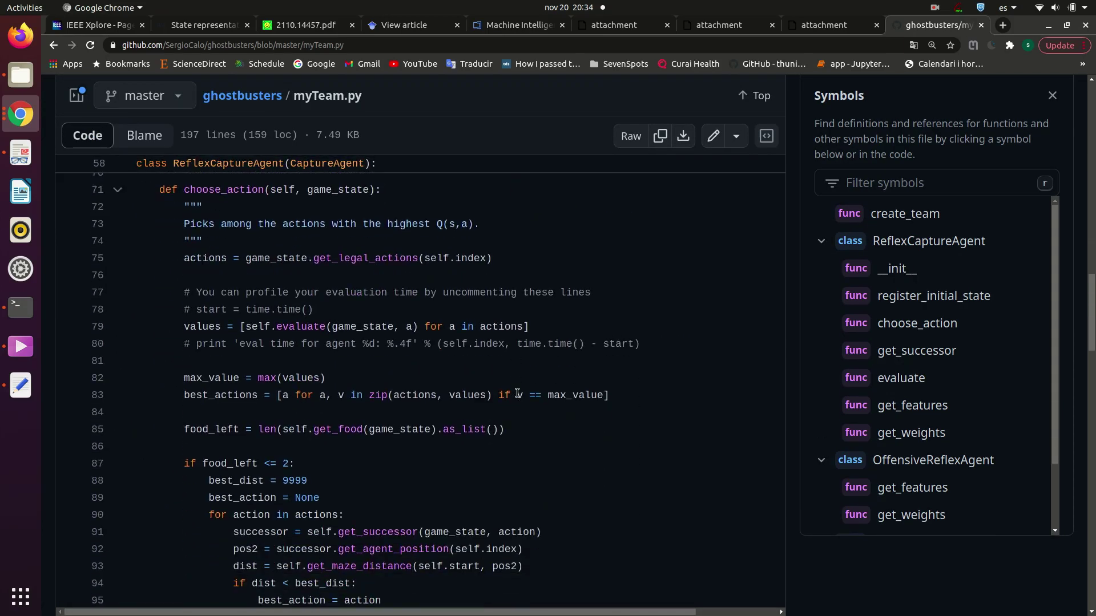